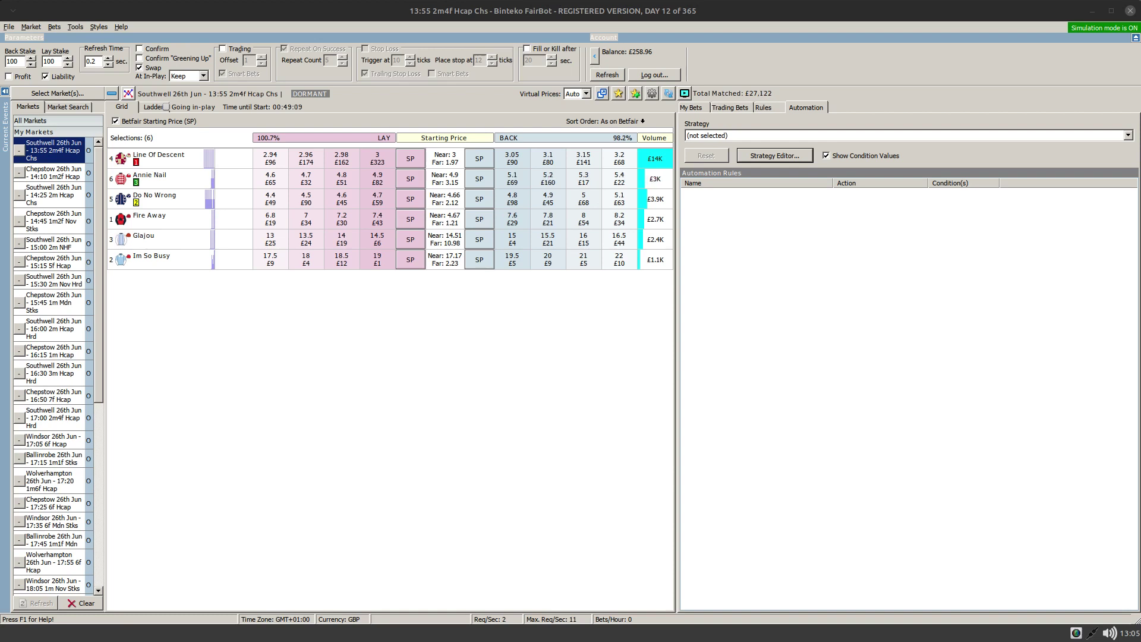
# Show the 13:55 Southwell market in the ladder view and set the at in-play option to Take SP.
pyautogui.click(149, 109)
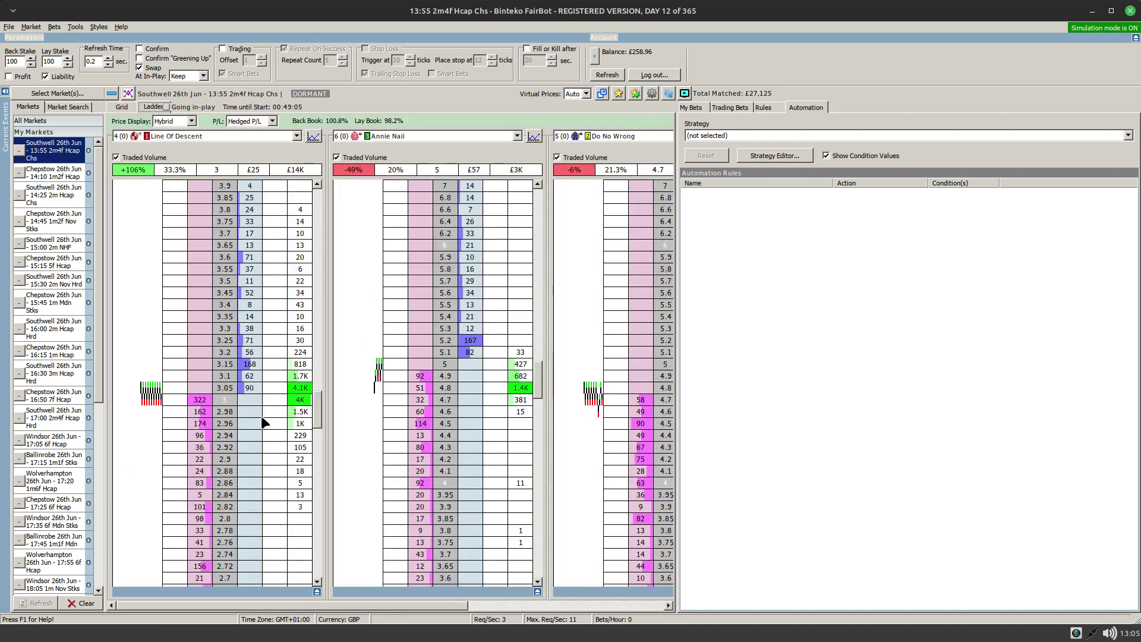
pyautogui.click(203, 75)
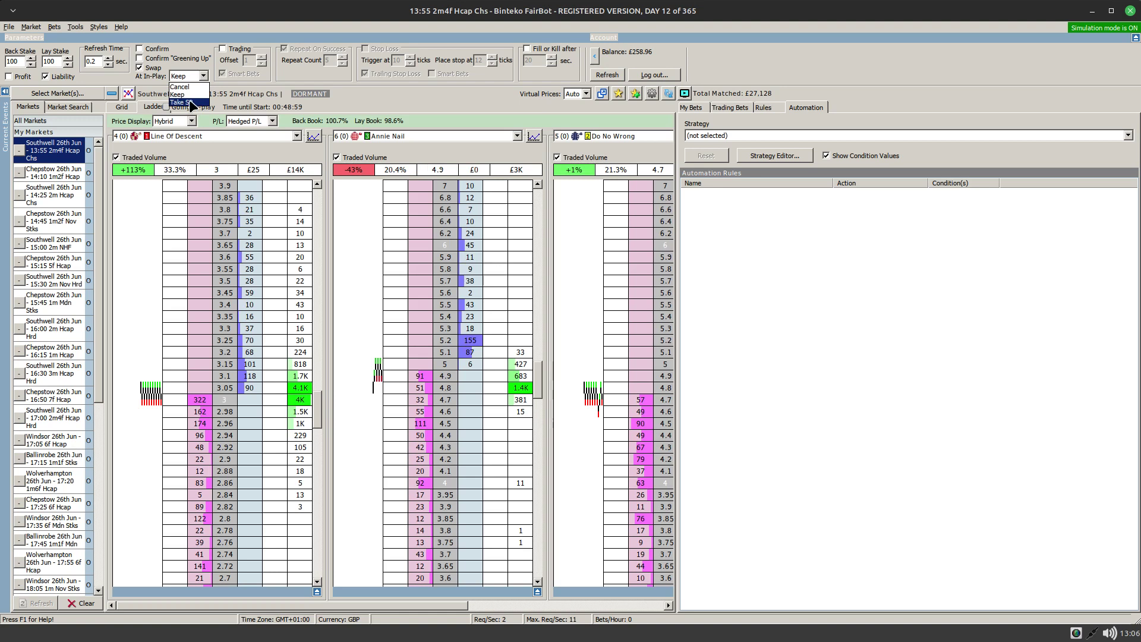
pyautogui.click(189, 103)
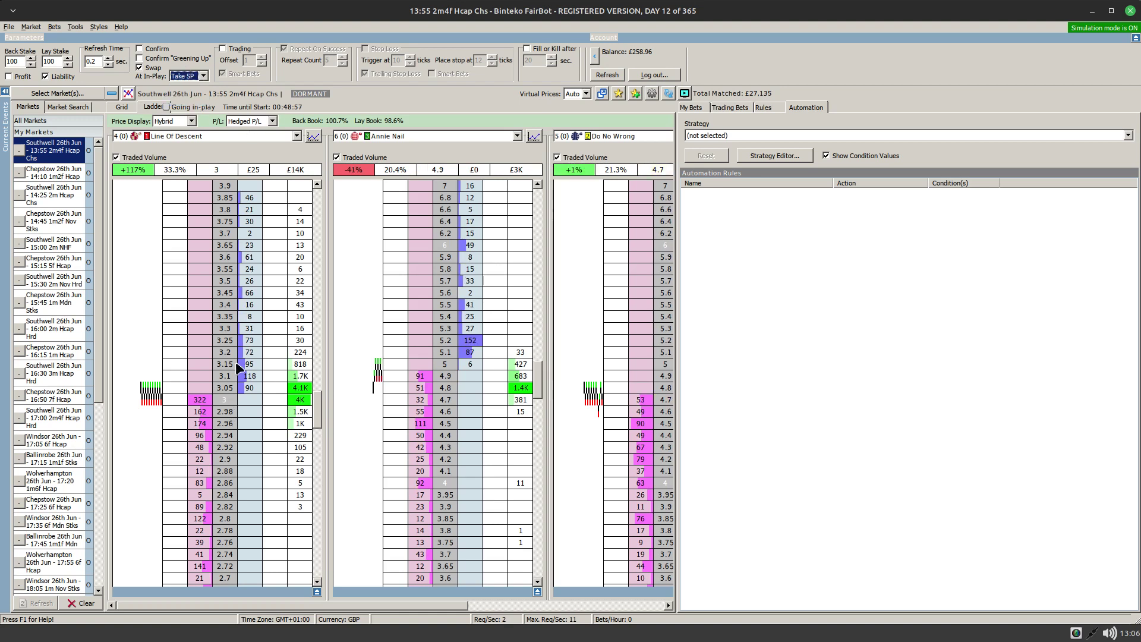
# Place a £100 back bet on Line Of Descent at odds of 3.7 in its ladder.
pyautogui.click(243, 233)
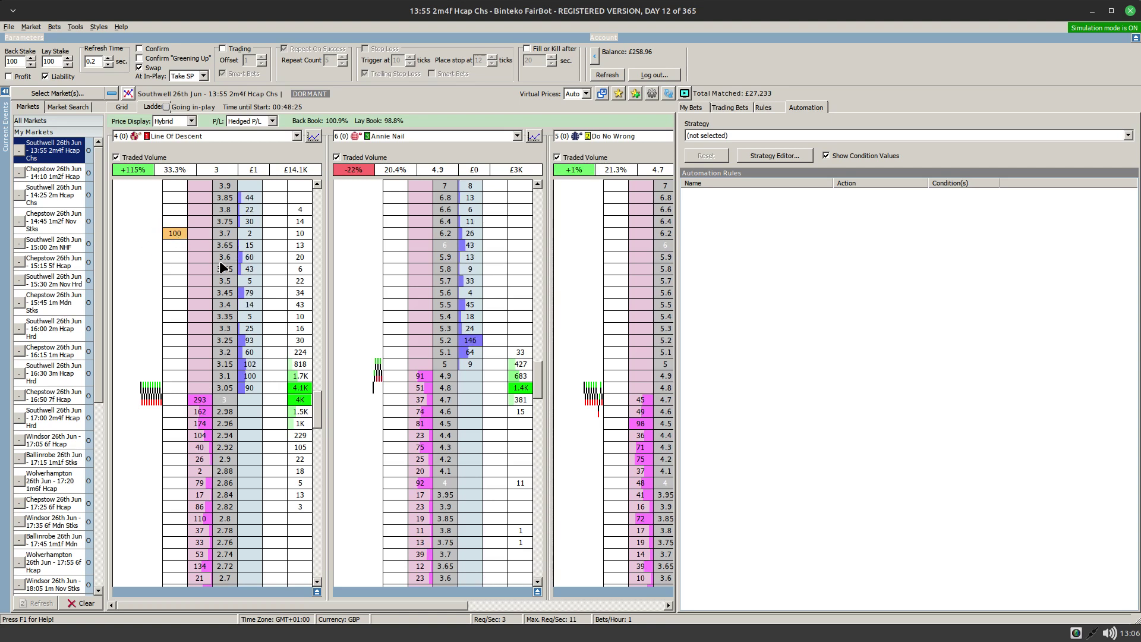
pyautogui.scroll(5, 229, 327)
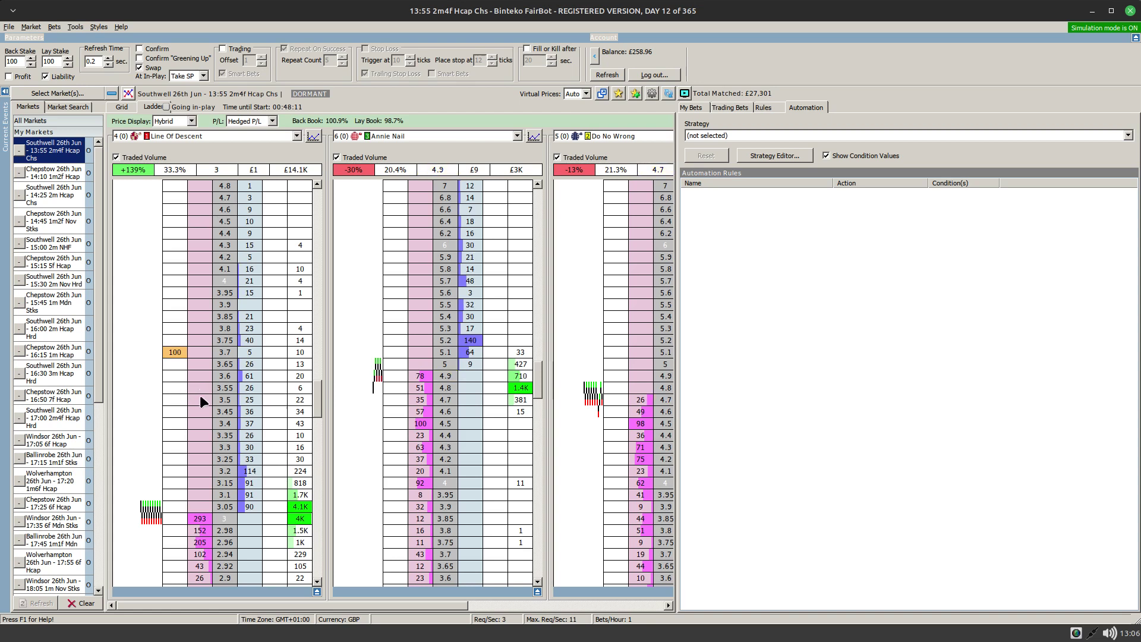
pyautogui.scroll(-8, 220, 403)
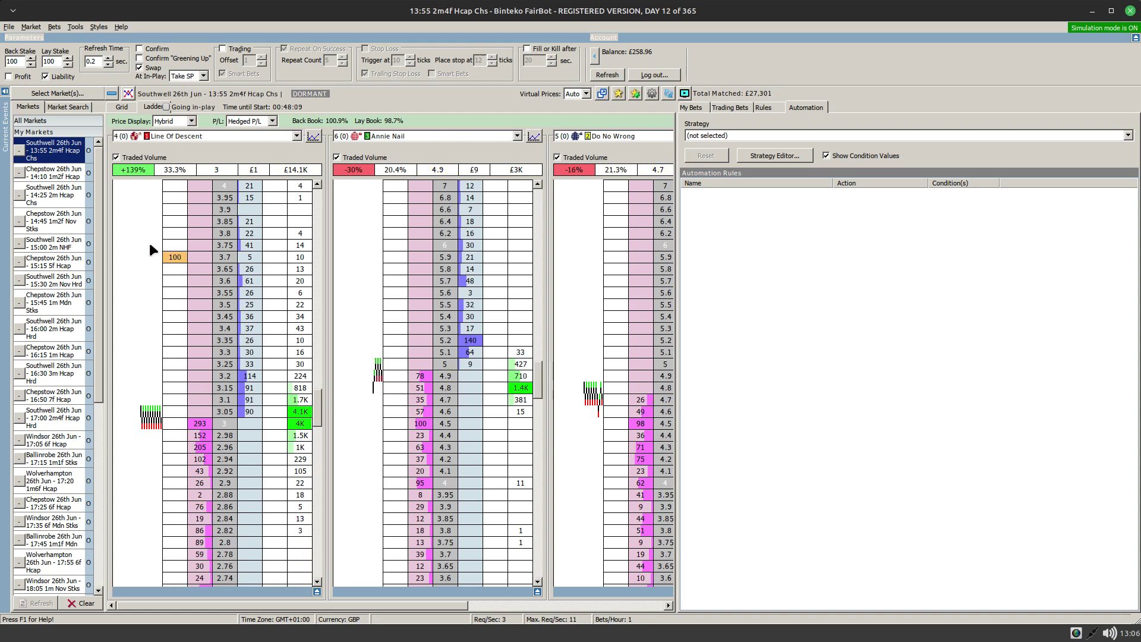
pyautogui.scroll(-6, 223, 379)
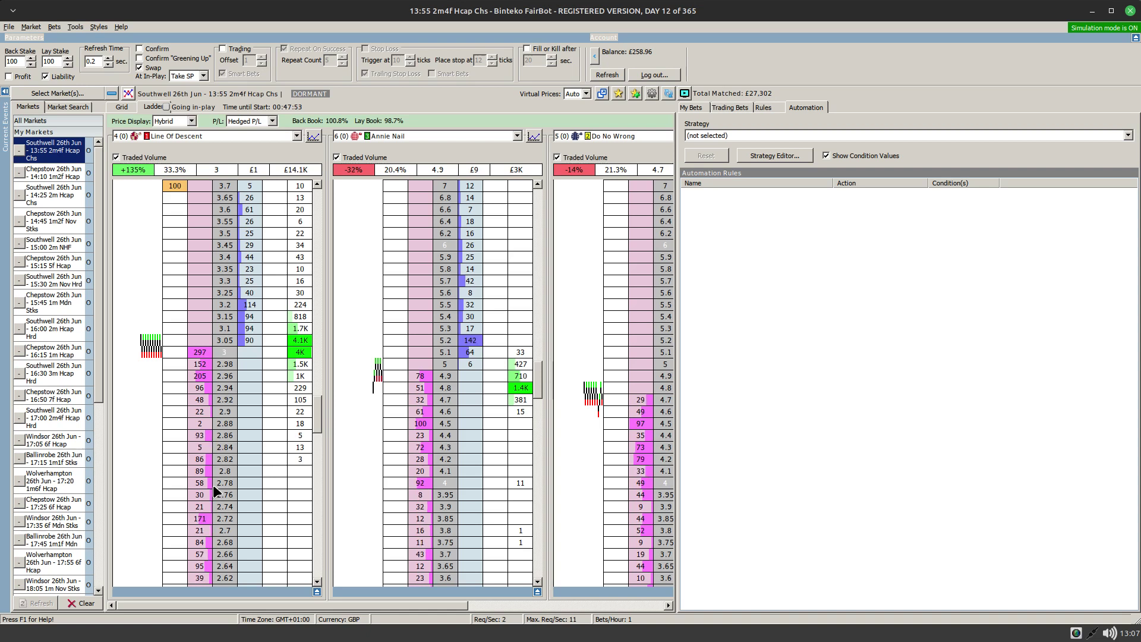
pyautogui.scroll(2, 227, 318)
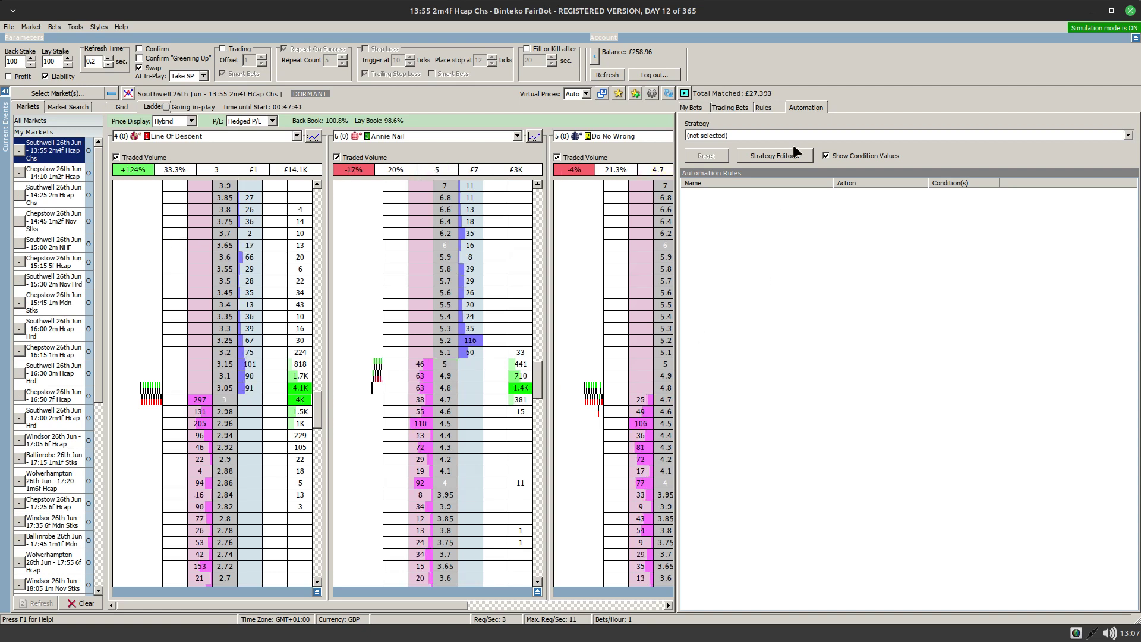
# Add an automation rule to the DEMO - Betting At BSP strategy that starts relative to the event start time.
pyautogui.click(767, 152)
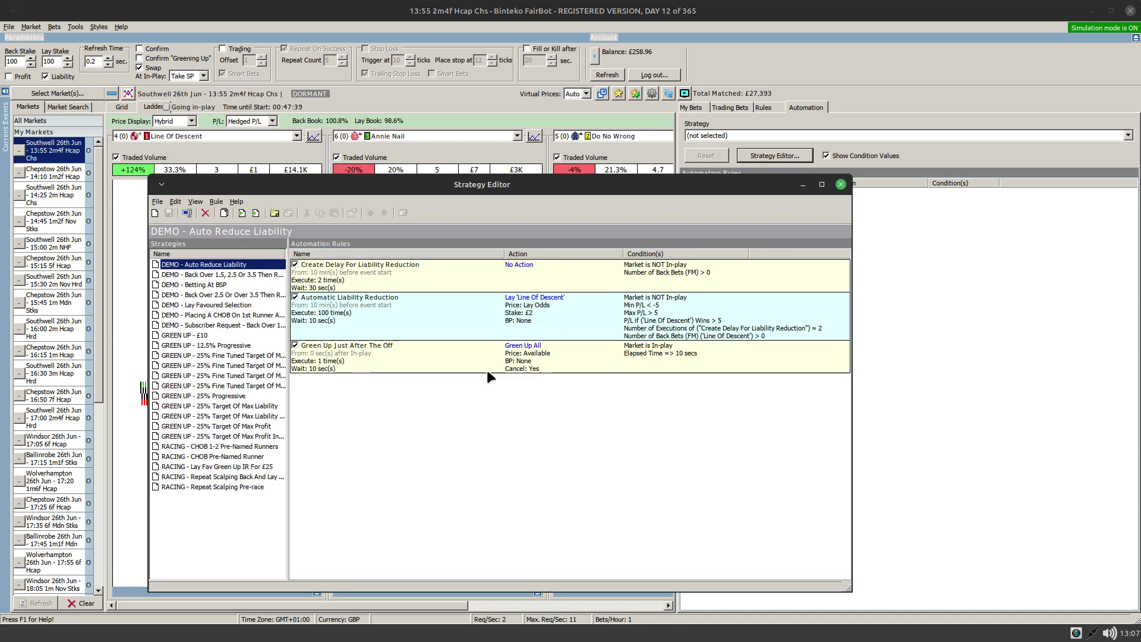
pyautogui.click(176, 285)
pyautogui.rightClick(468, 289)
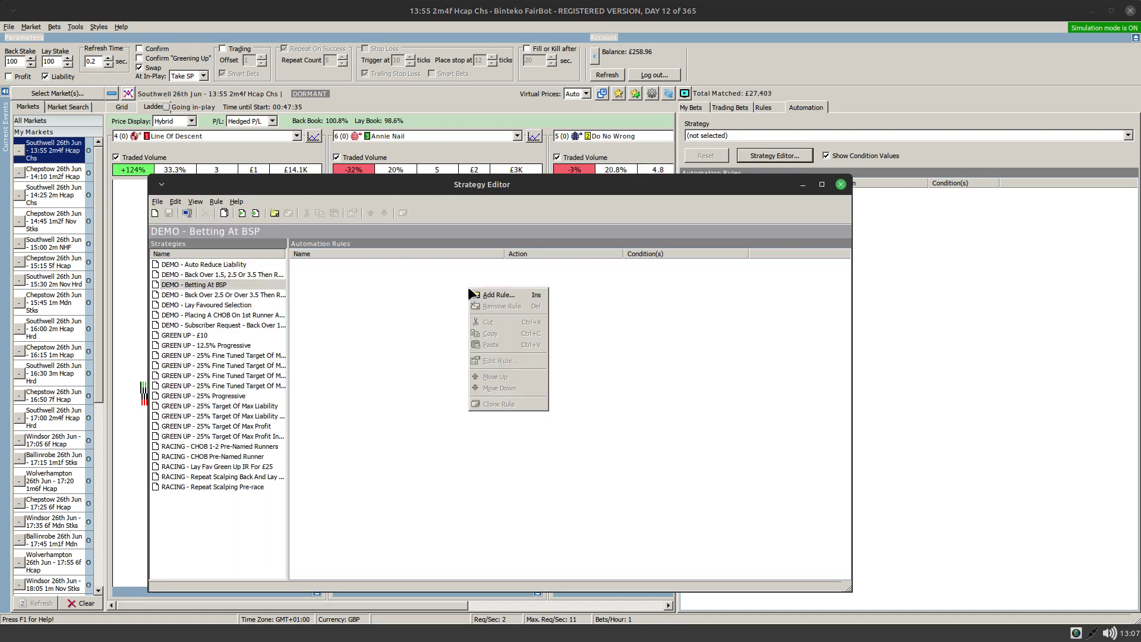
pyautogui.click(498, 294)
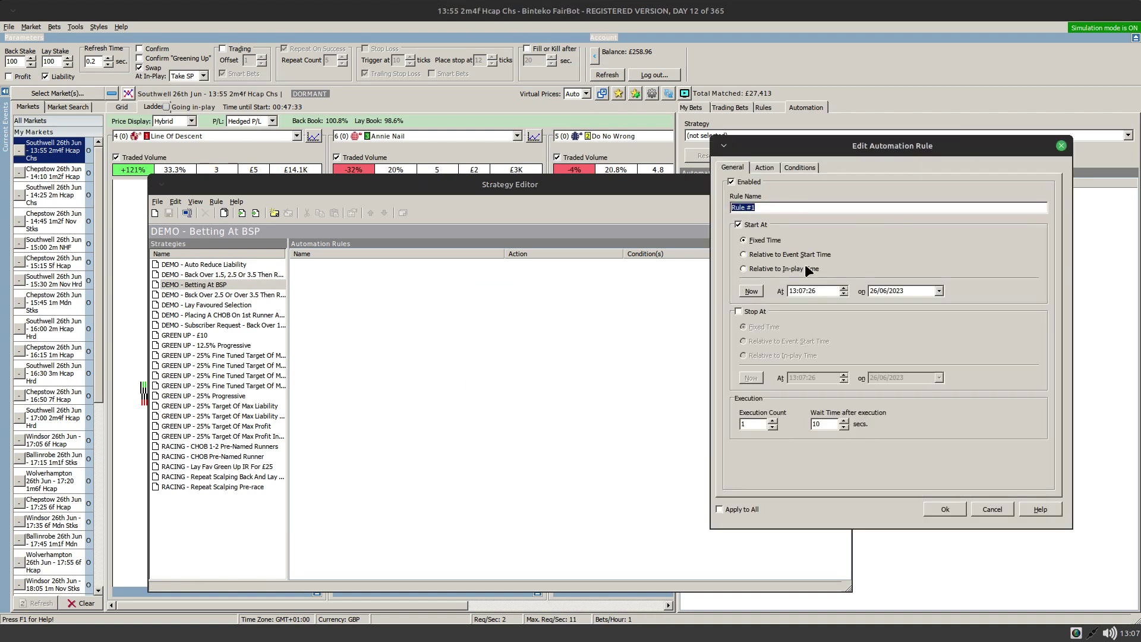
pyautogui.click(765, 167)
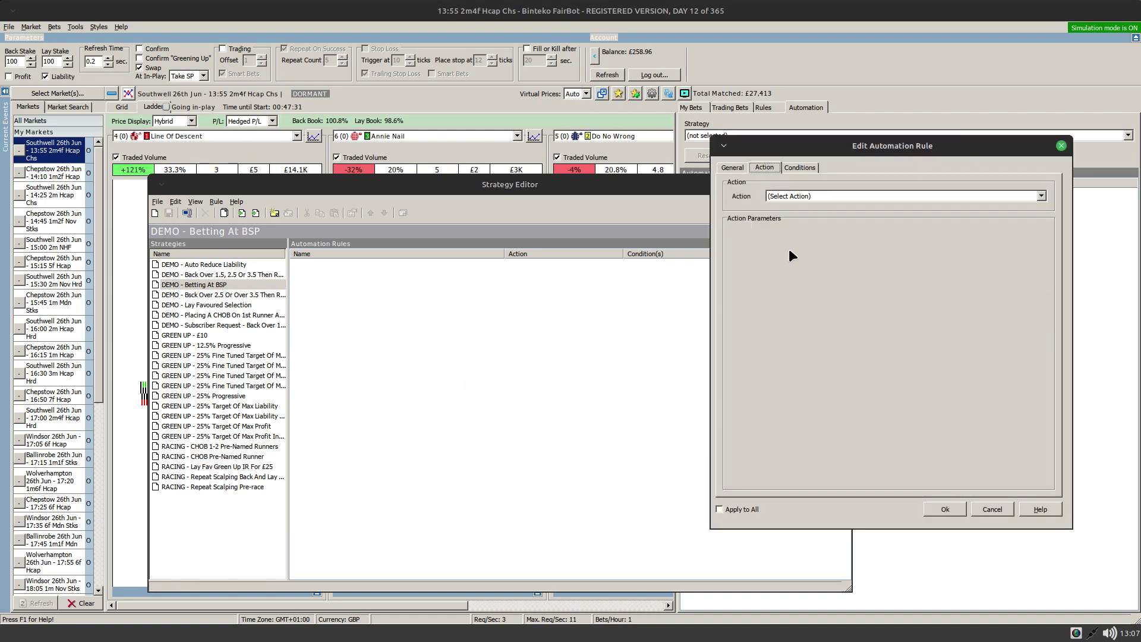
pyautogui.click(733, 167)
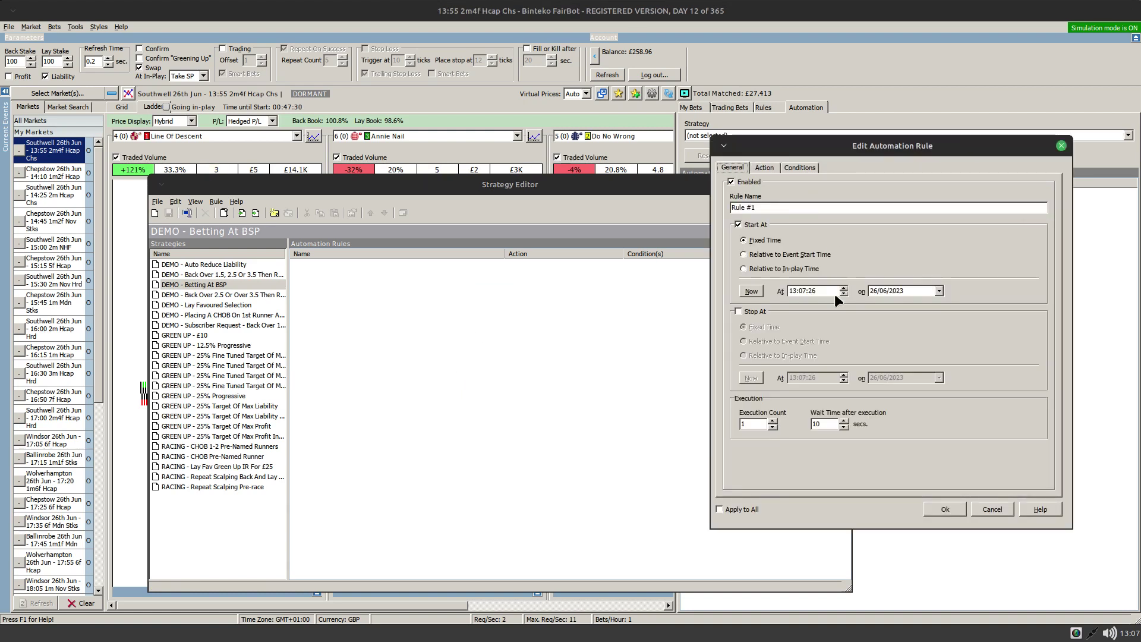
pyautogui.click(765, 255)
# Make the rule place a bet at fixed odds of 20 with a fixed stake of 100 and Take SP persistence.
pyautogui.click(765, 167)
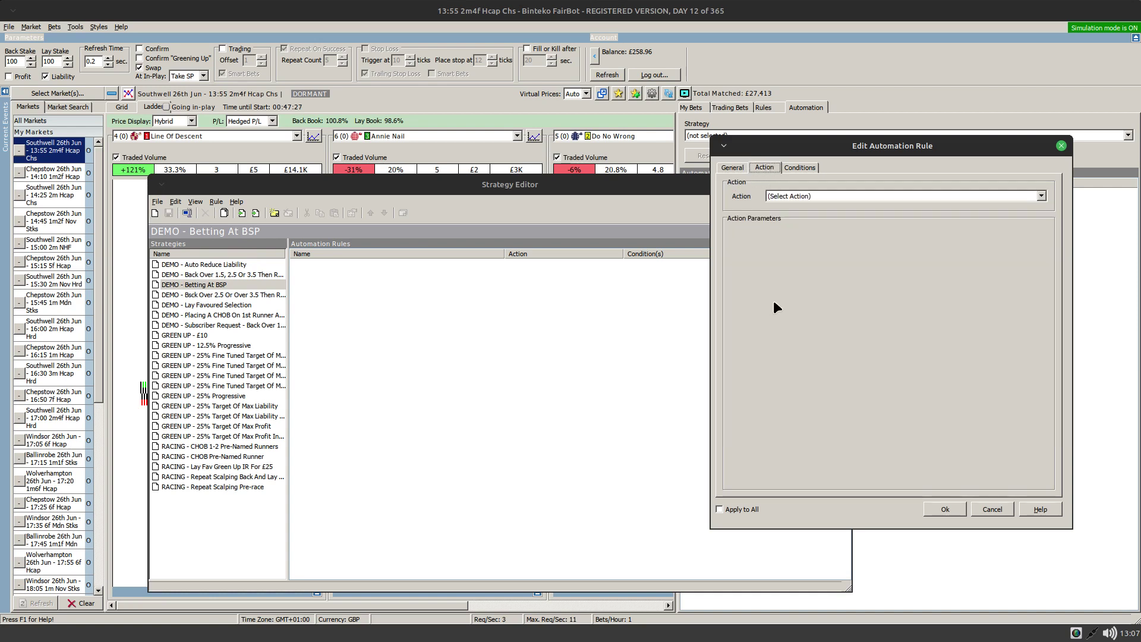
pyautogui.click(818, 196)
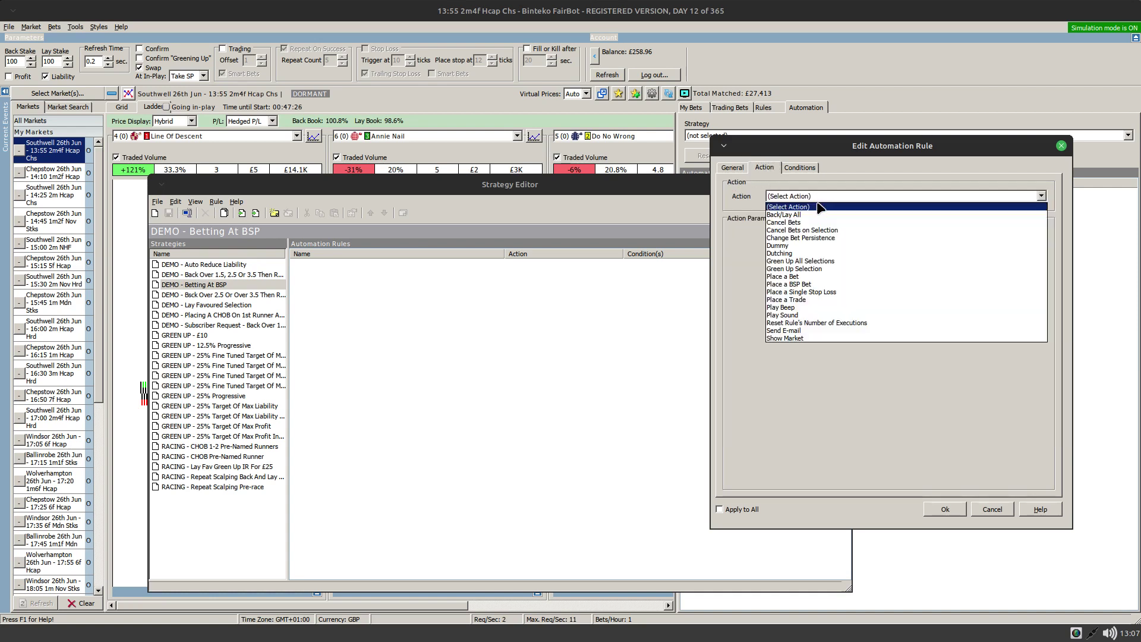
pyautogui.click(800, 275)
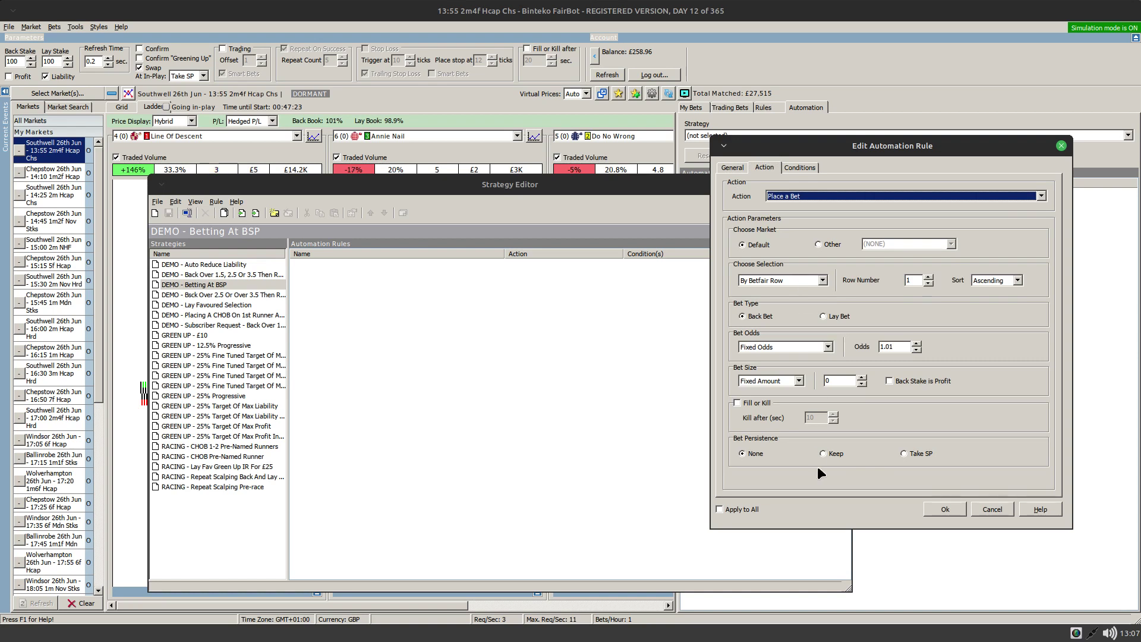
pyautogui.click(903, 453)
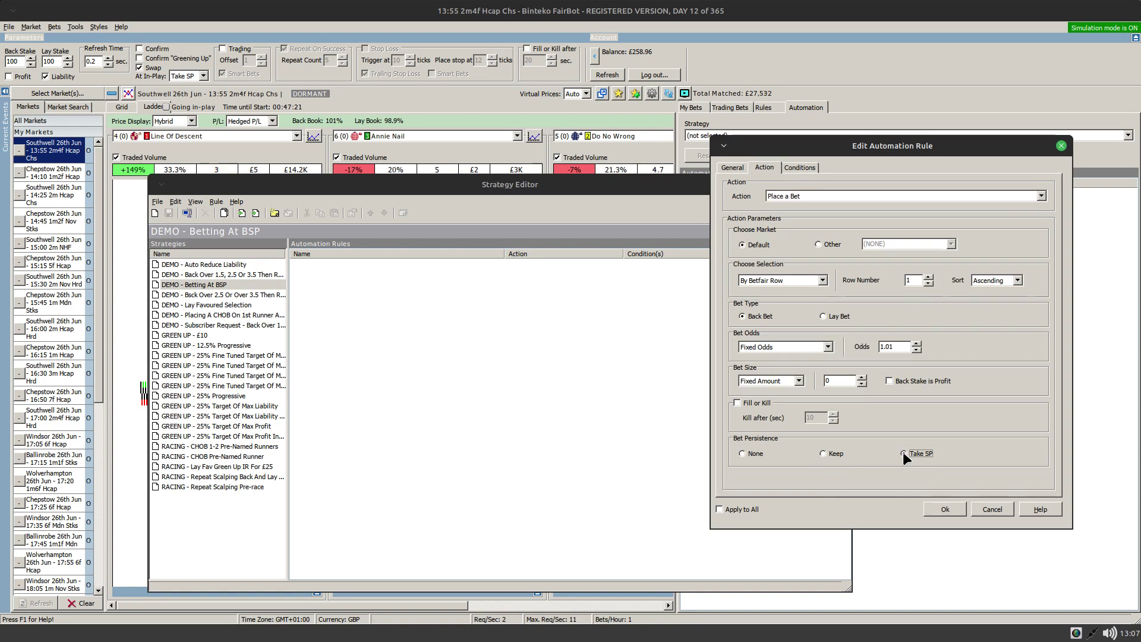
pyautogui.doubleClick(835, 378)
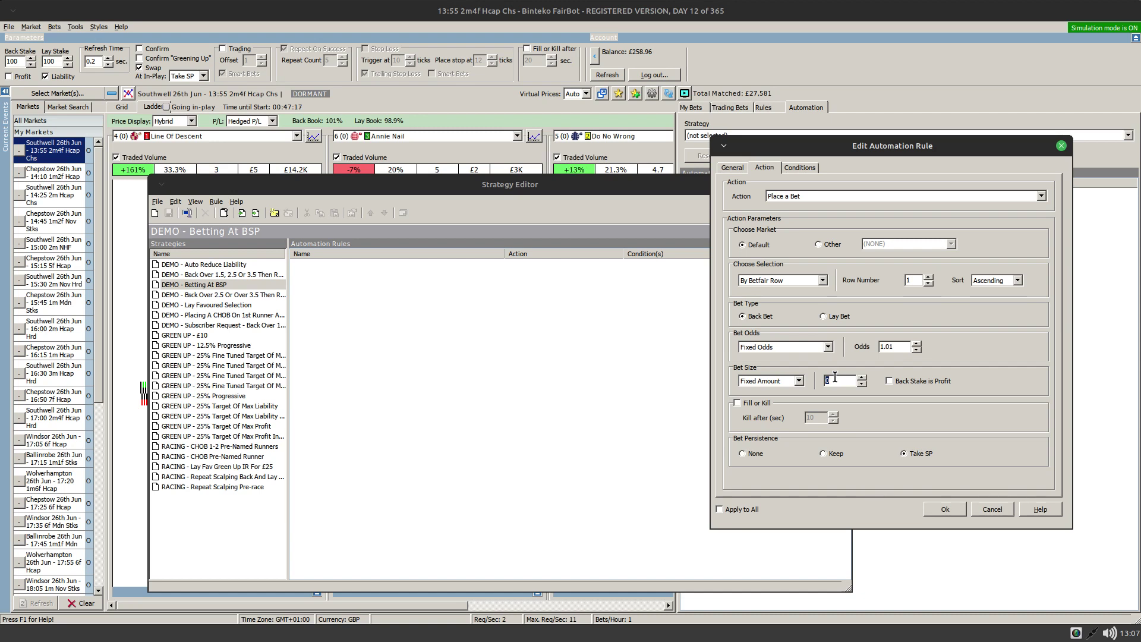
pyautogui.write('100')
pyautogui.doubleClick(902, 349)
pyautogui.write('20')
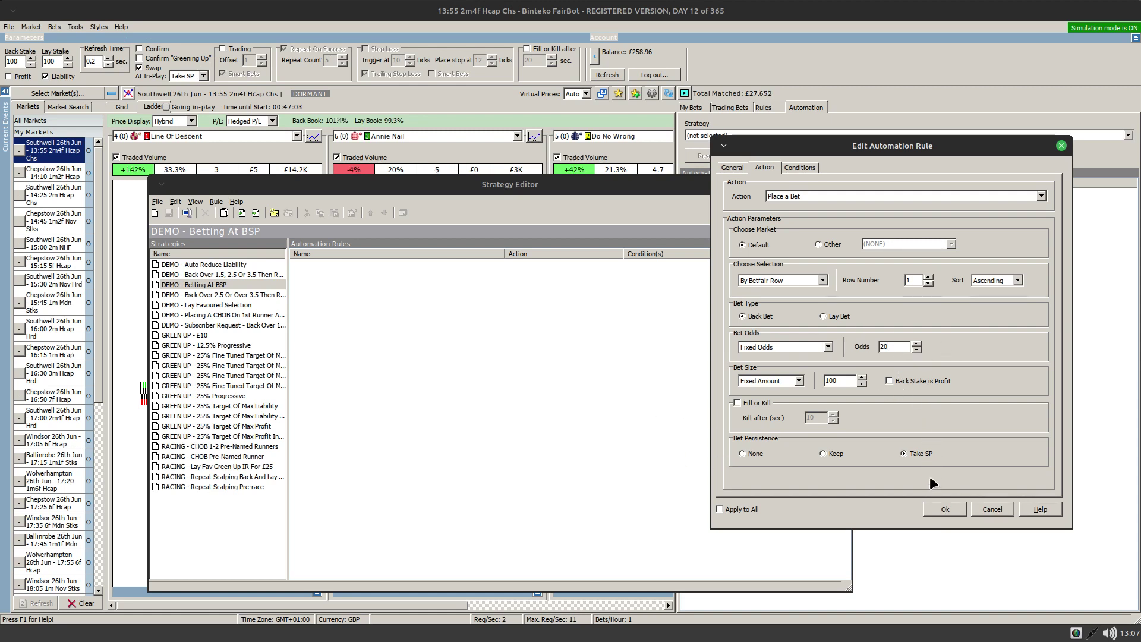
pyautogui.click(939, 508)
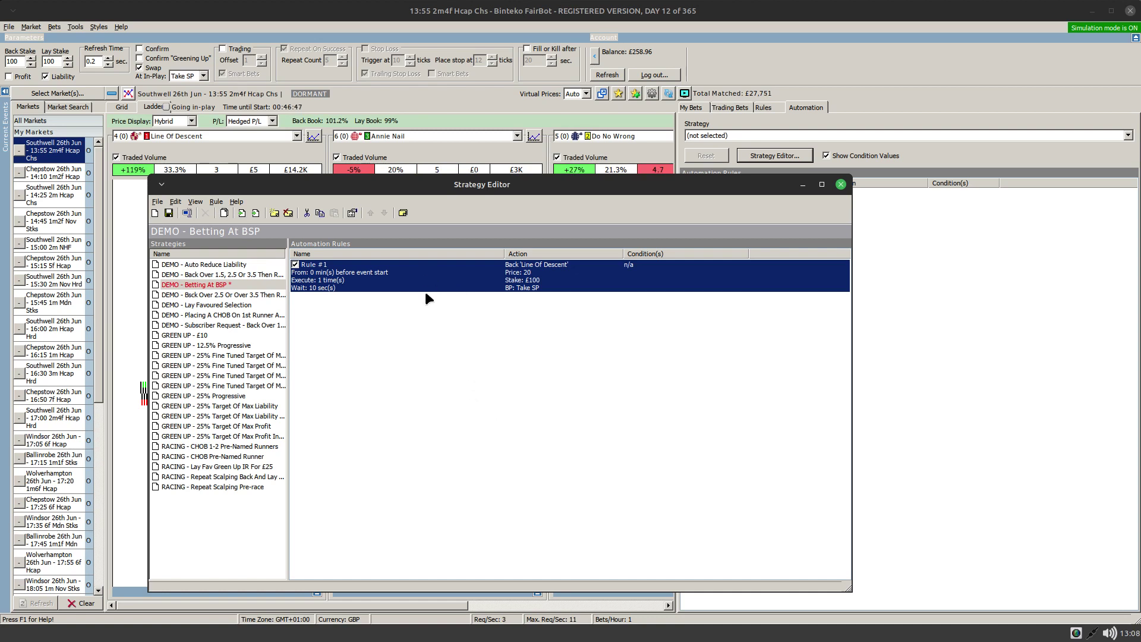
# Edit the rule's action to use bet persistence None and Actual SP as the bet odds.
pyautogui.rightClick(436, 278)
pyautogui.click(465, 351)
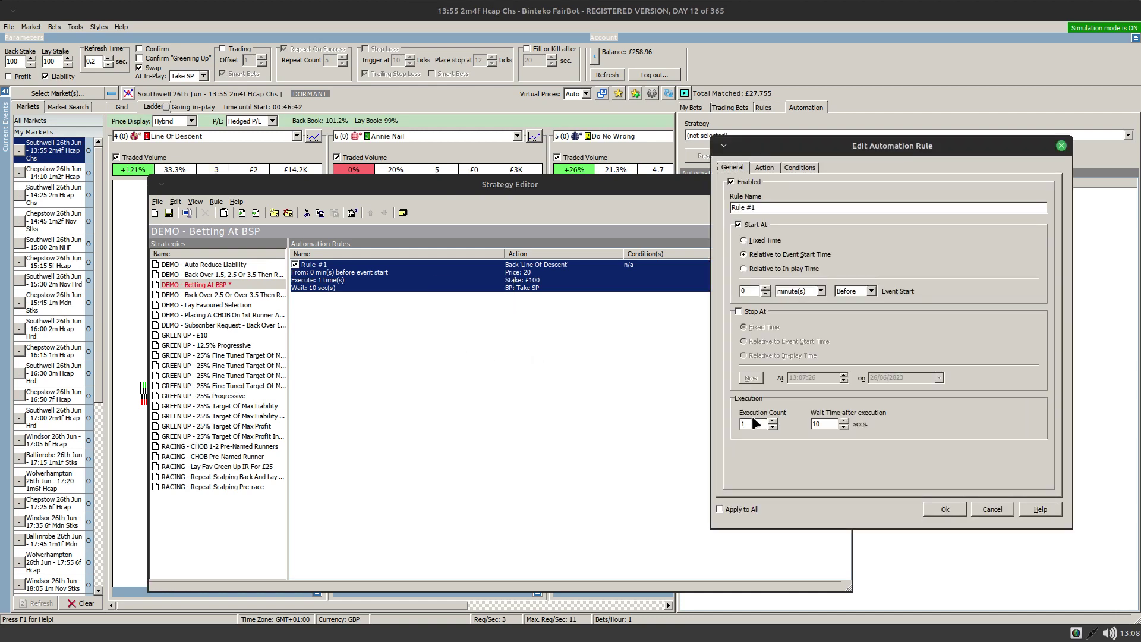
pyautogui.click(766, 168)
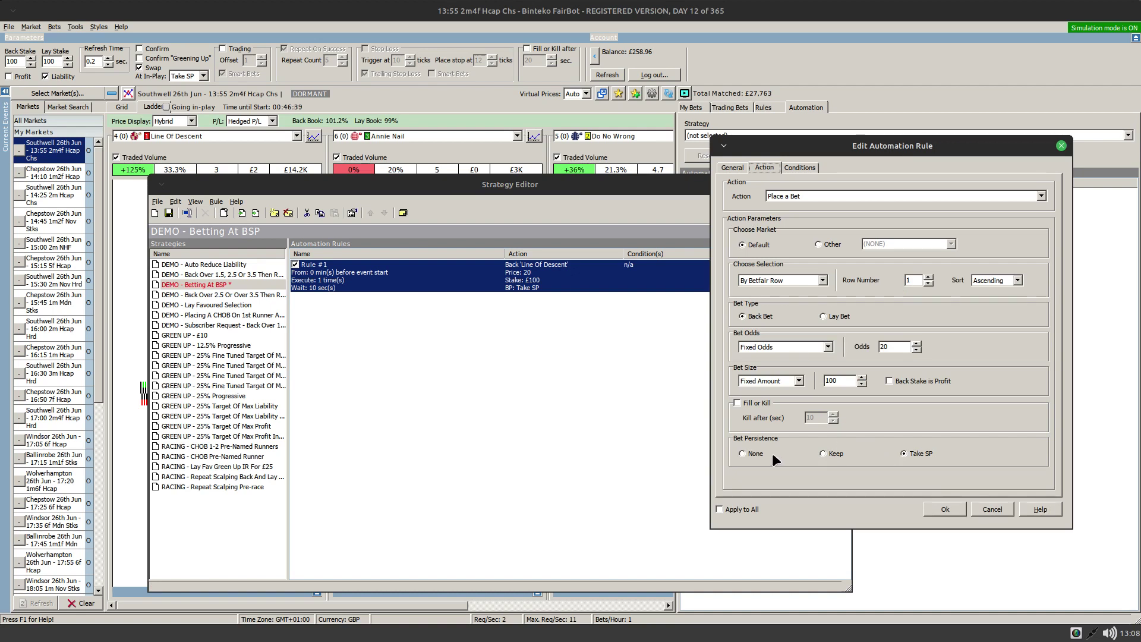
pyautogui.click(754, 454)
pyautogui.click(828, 346)
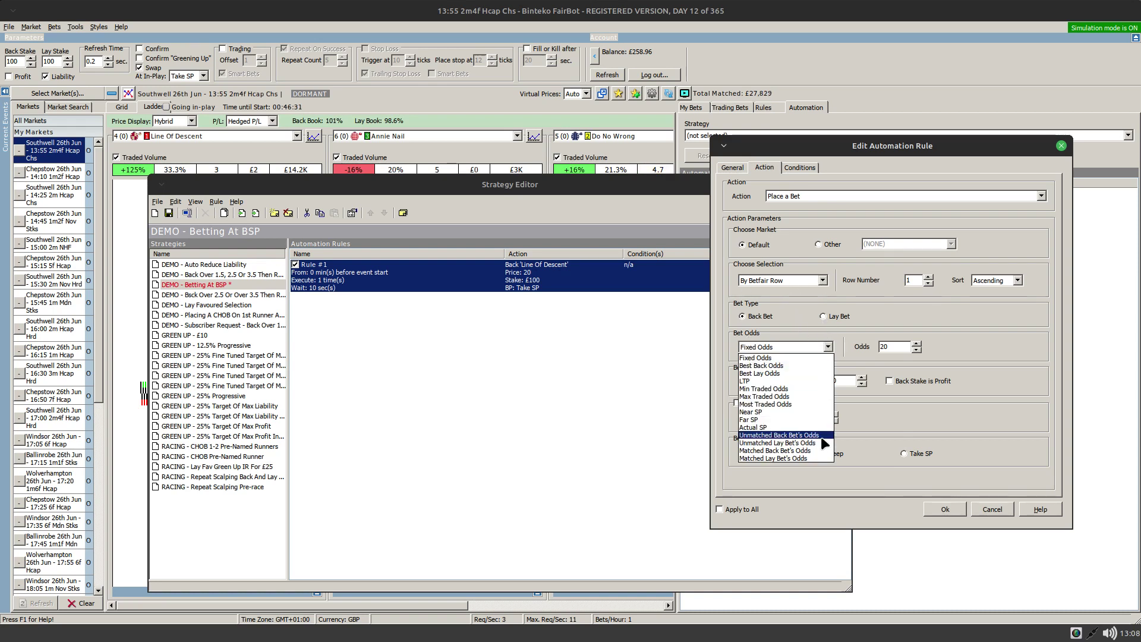
pyautogui.click(755, 428)
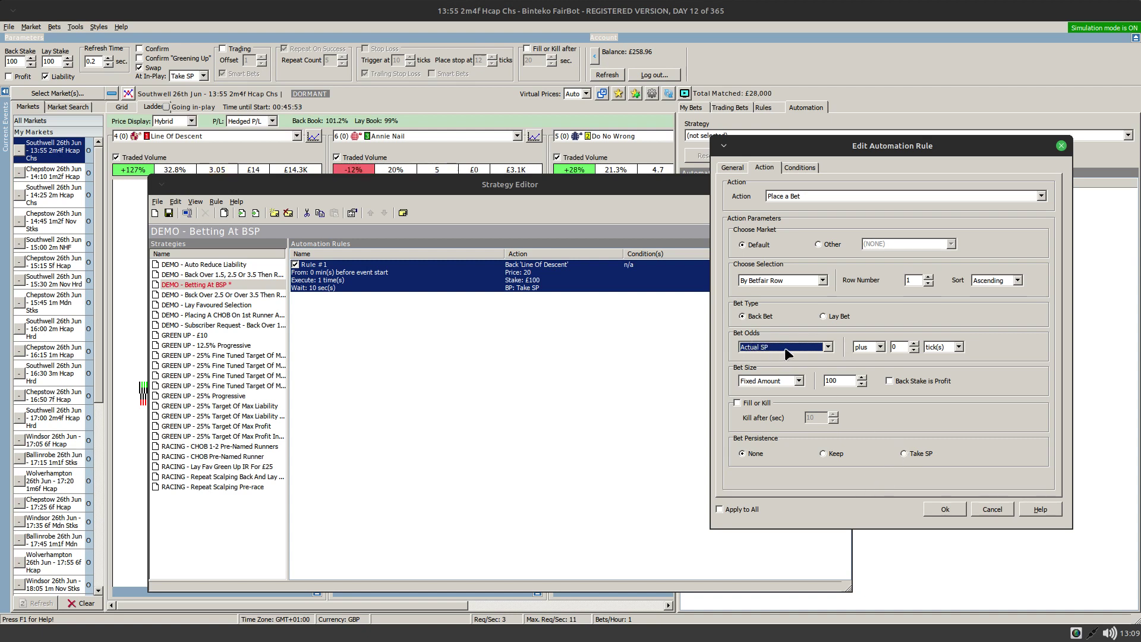
# Add a Market In-play condition requiring that the market is NOT in-play, and save the rule.
pyautogui.click(797, 167)
pyautogui.click(788, 269)
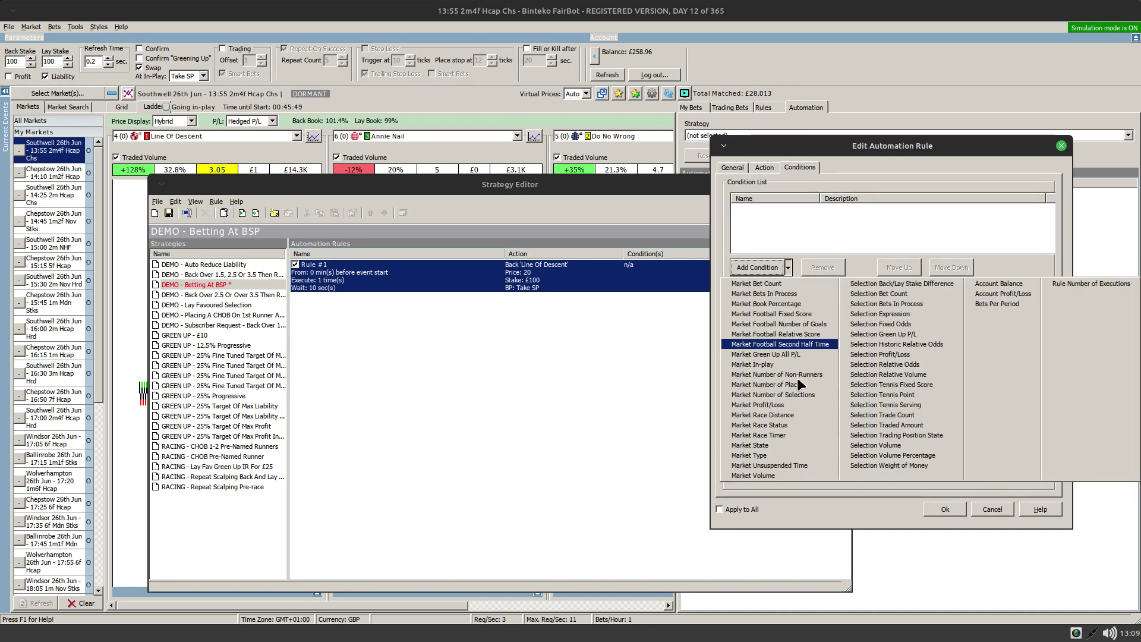
pyautogui.click(756, 364)
pyautogui.click(765, 369)
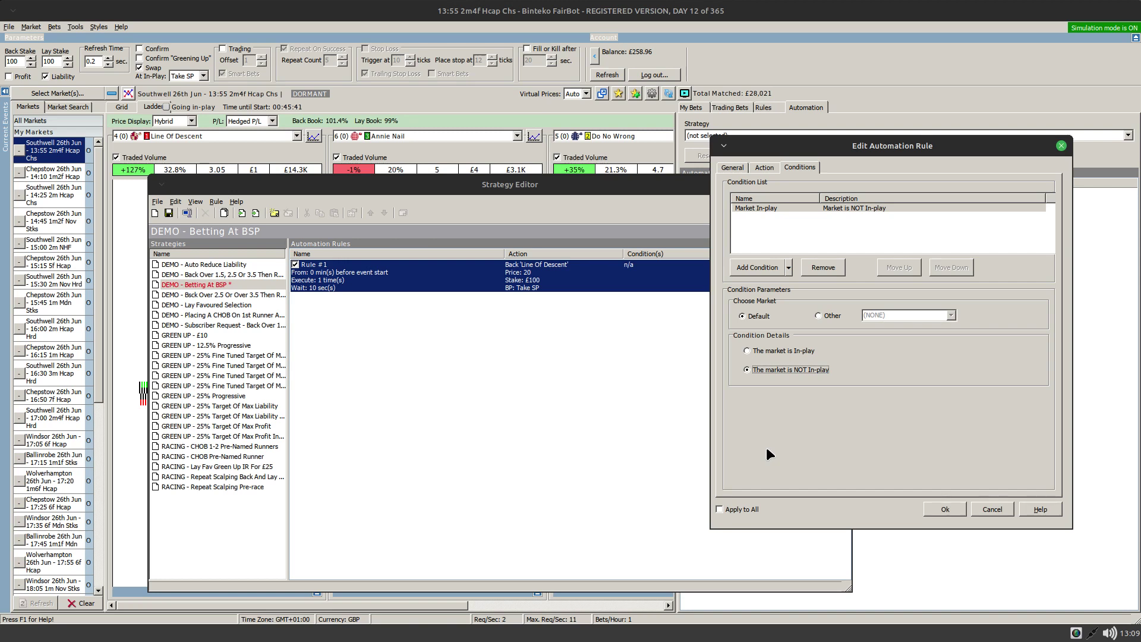
pyautogui.click(948, 510)
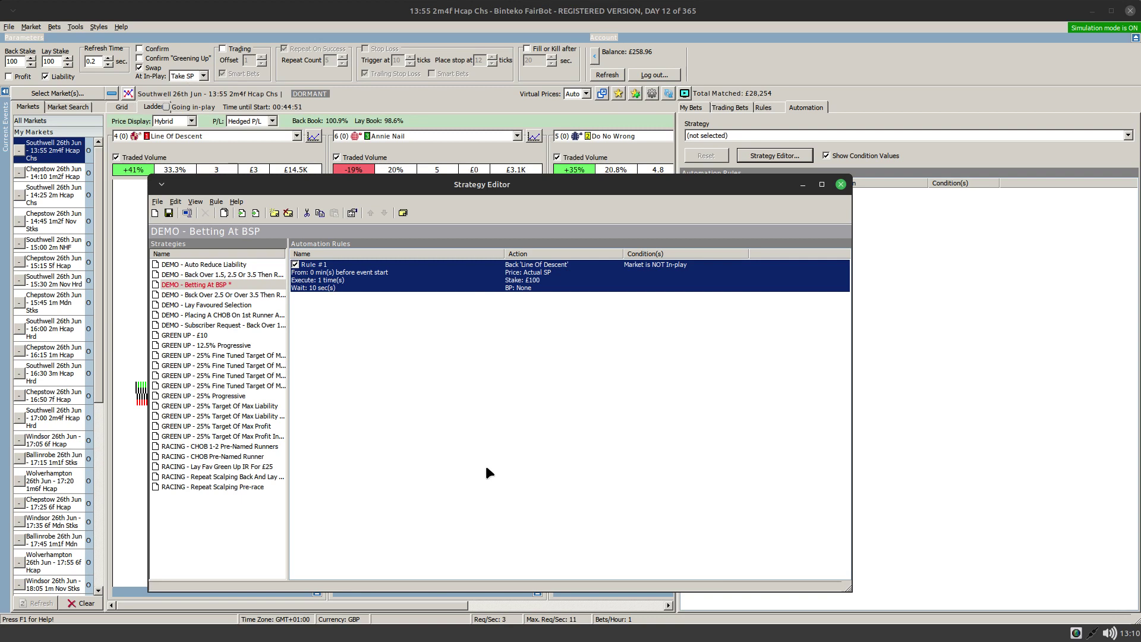
# Change Rule #1's action to Place a BSP Bet with a fixed stake of 100.
pyautogui.rightClick(441, 275)
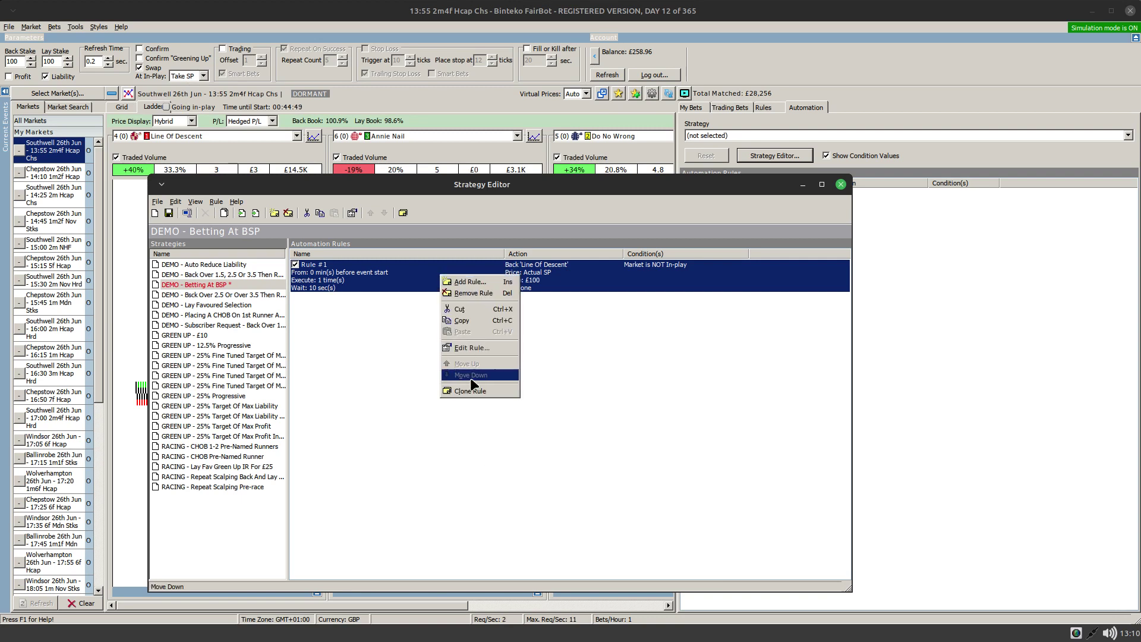
pyautogui.click(469, 348)
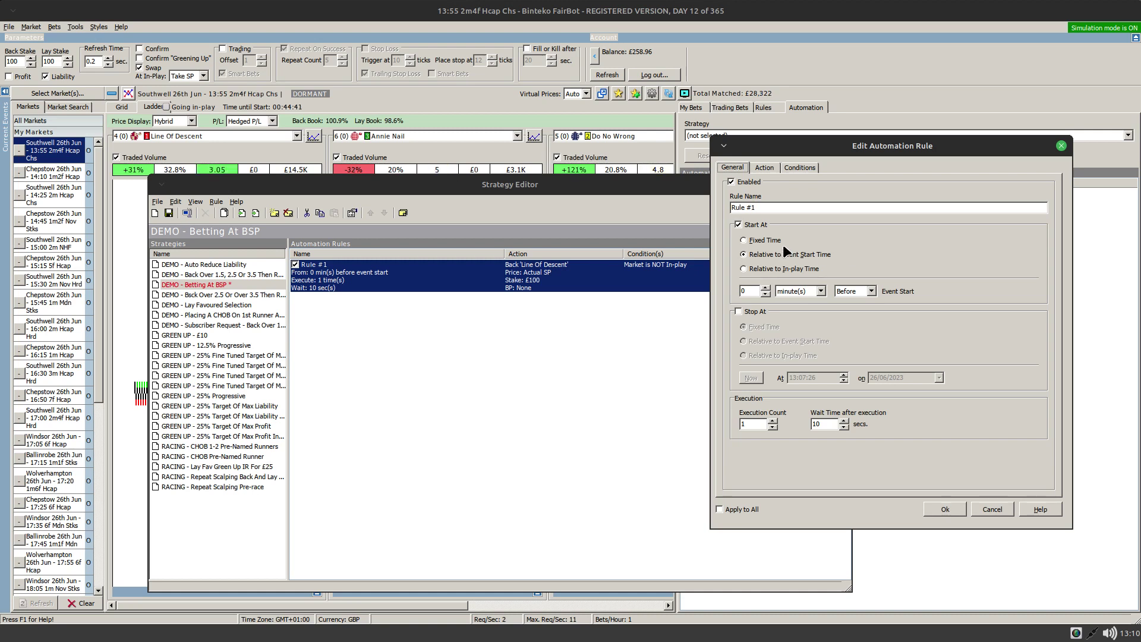
pyautogui.click(765, 168)
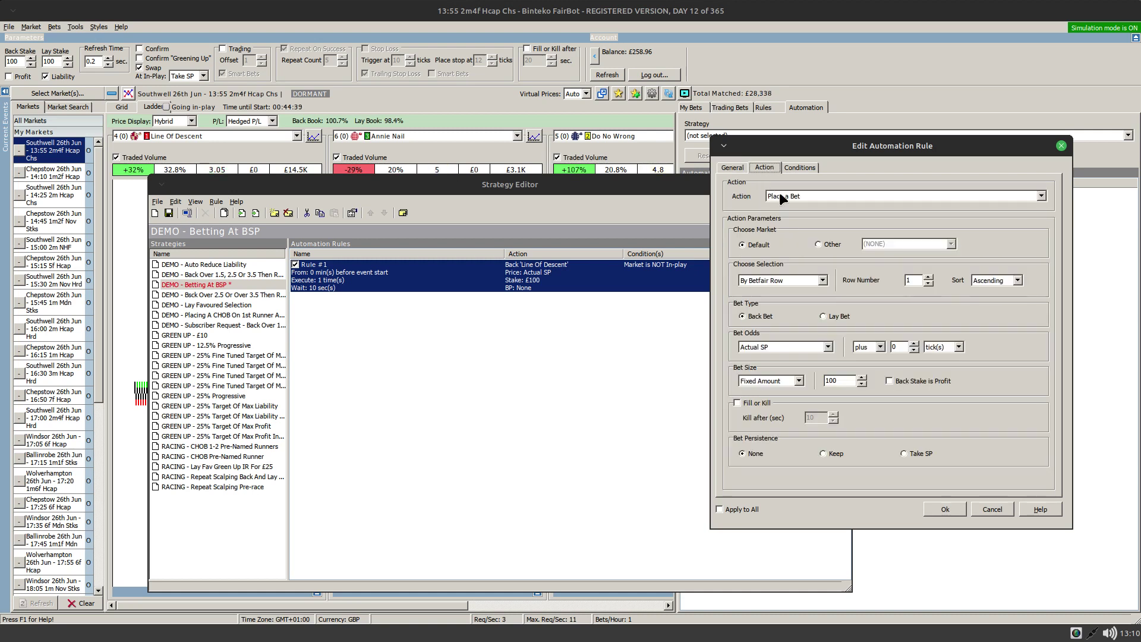
pyautogui.click(803, 197)
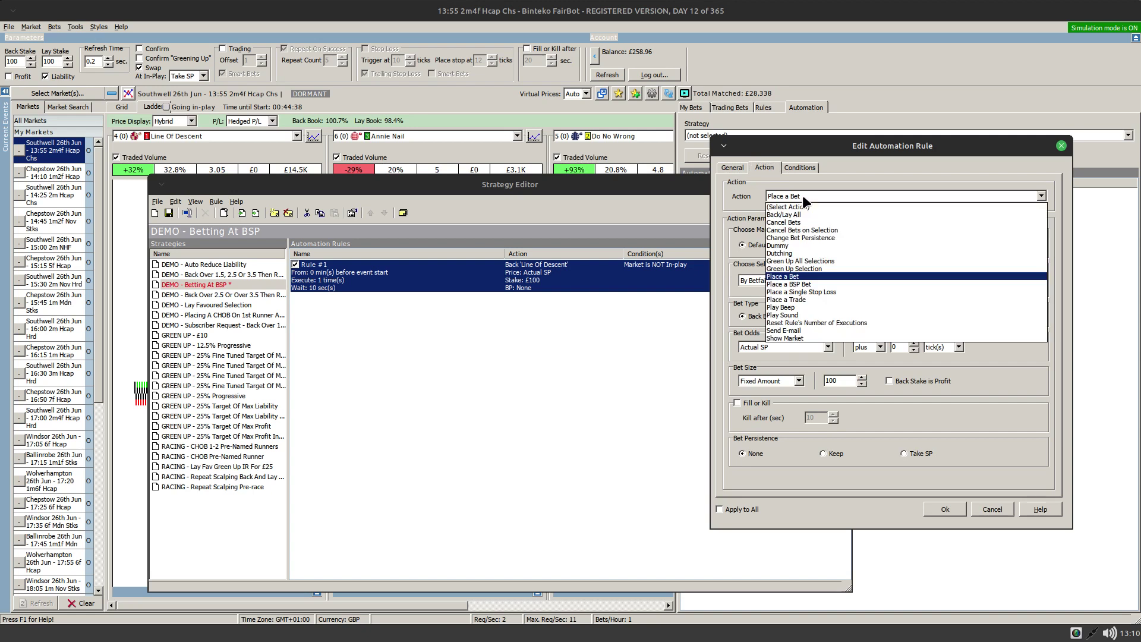
pyautogui.click(800, 285)
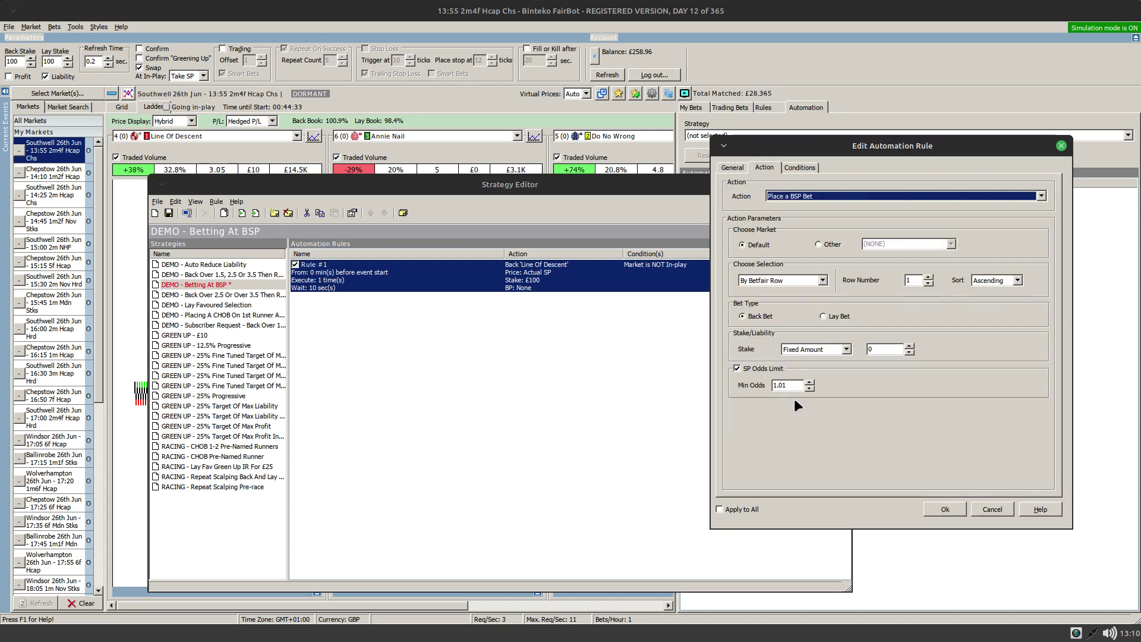
pyautogui.click(885, 353)
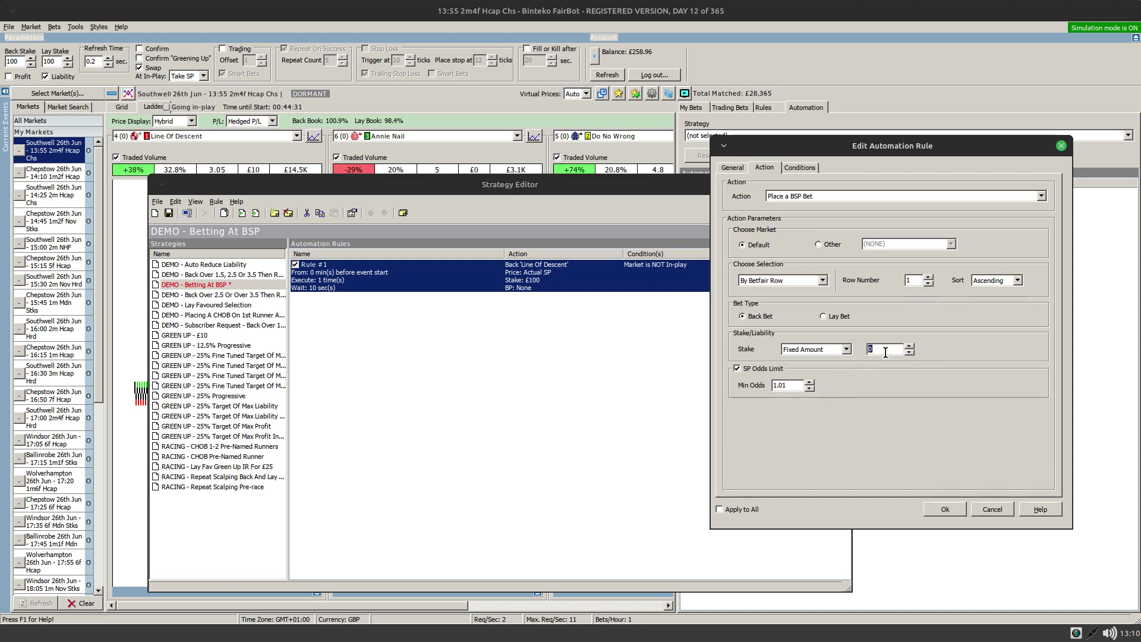
pyautogui.write('100')
pyautogui.click(799, 167)
pyautogui.click(759, 167)
# Set the BSP bet's minimum SP odds limit to 5 and check the rule's conditions.
pyautogui.doubleClick(796, 386)
pyautogui.write('5')
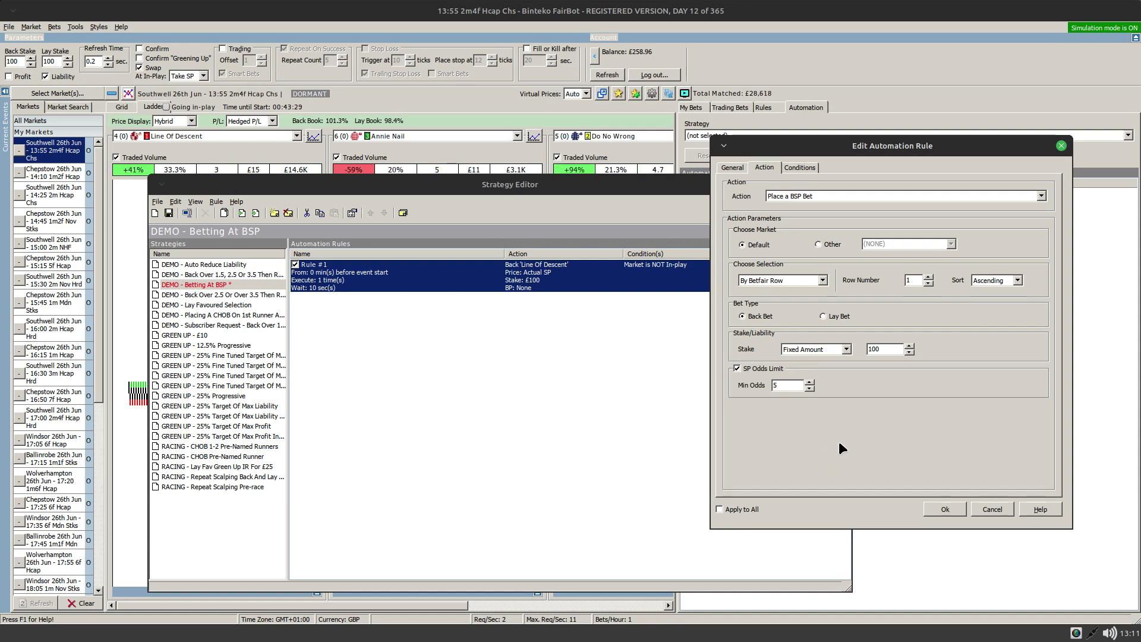
pyautogui.hotkey('shift', 'Tab')
pyautogui.hotkey('shift', 'Tab')
pyautogui.click(800, 167)
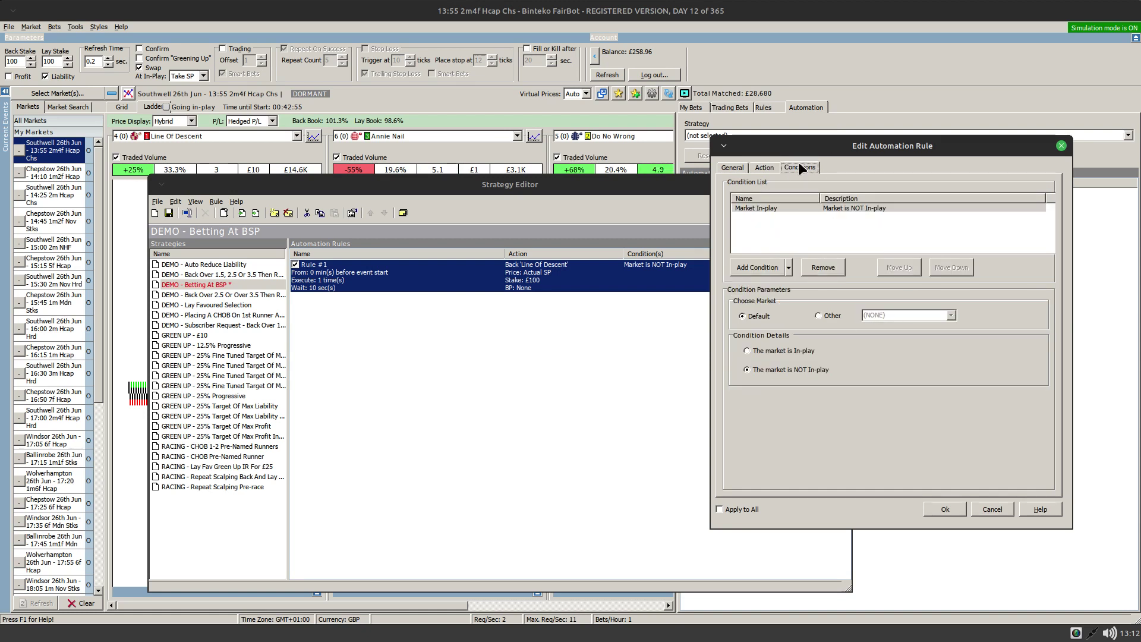
pyautogui.click(766, 169)
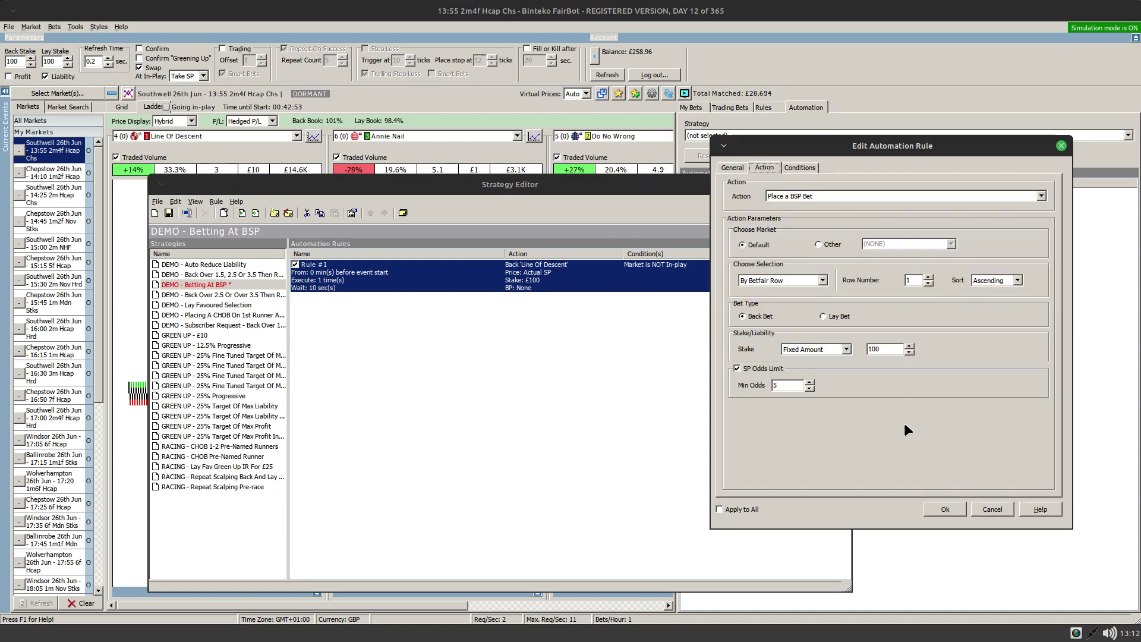